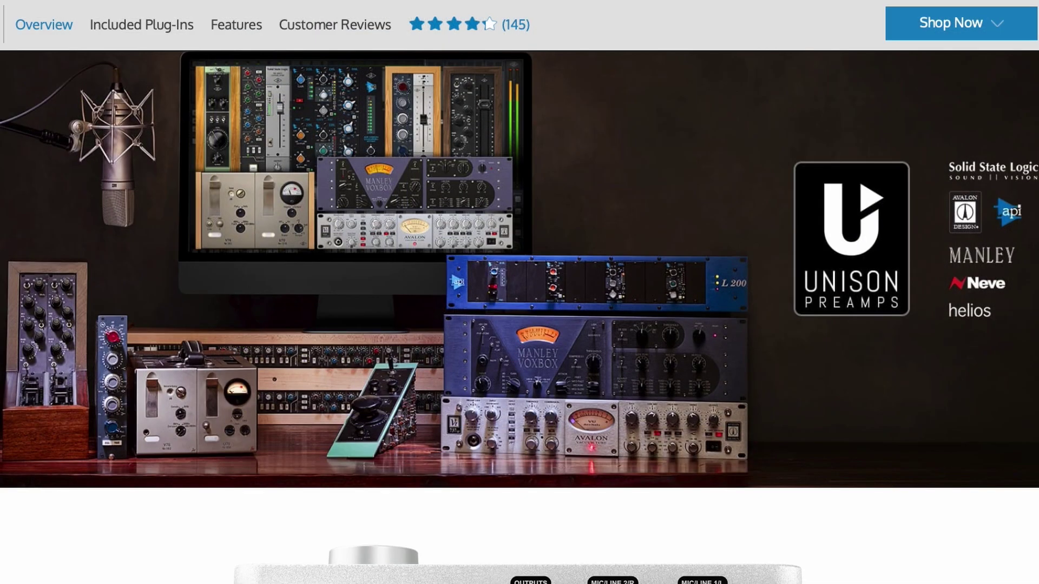
scroll(519, 325, down, 5)
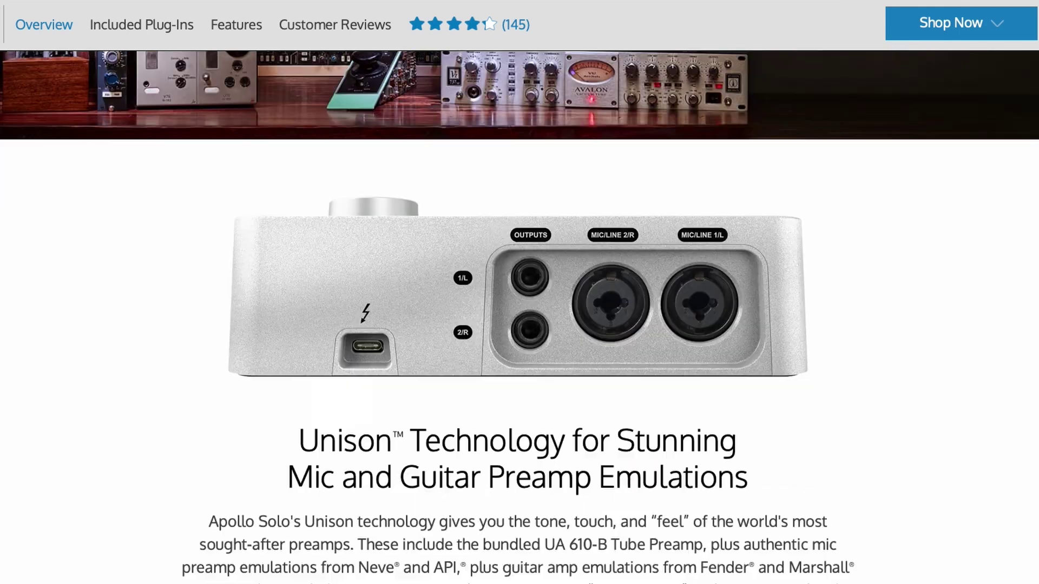
scroll(519, 325, down, 3)
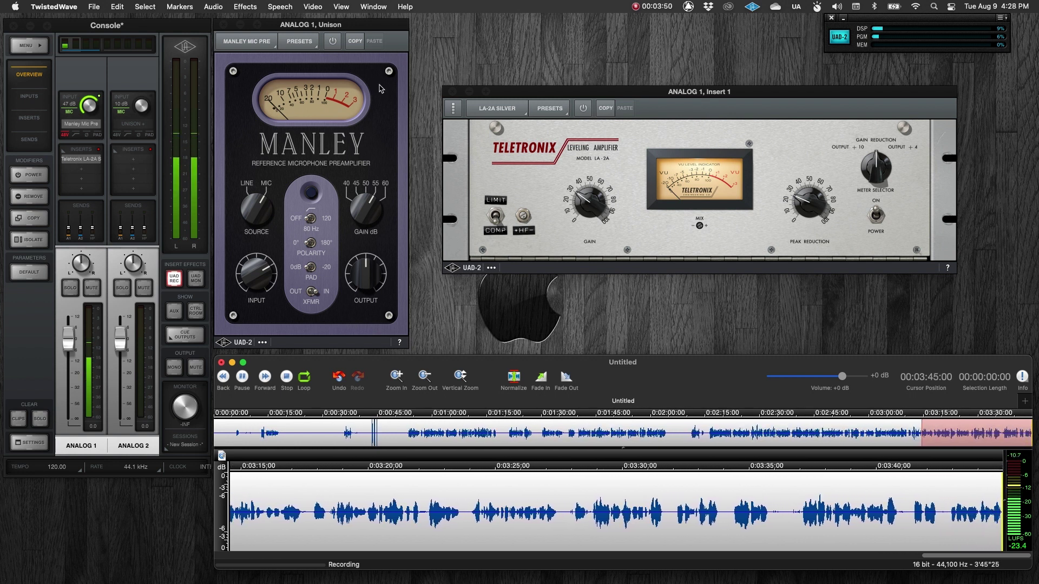
Power on the Manley Mic Pre emulation in Analog 1's Unison slot.
click(334, 41)
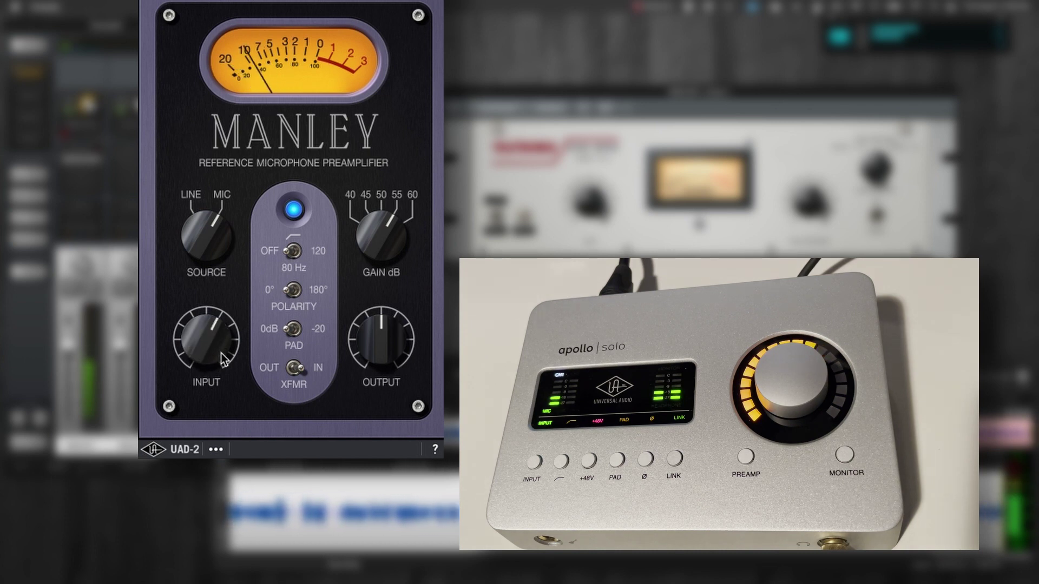
Turn the Manley INPUT knob counterclockwise so the meter reads lower.
mouse_move(218, 337)
mouse_down()
mouse_move(222, 363)
mouse_move(222, 333)
mouse_up()
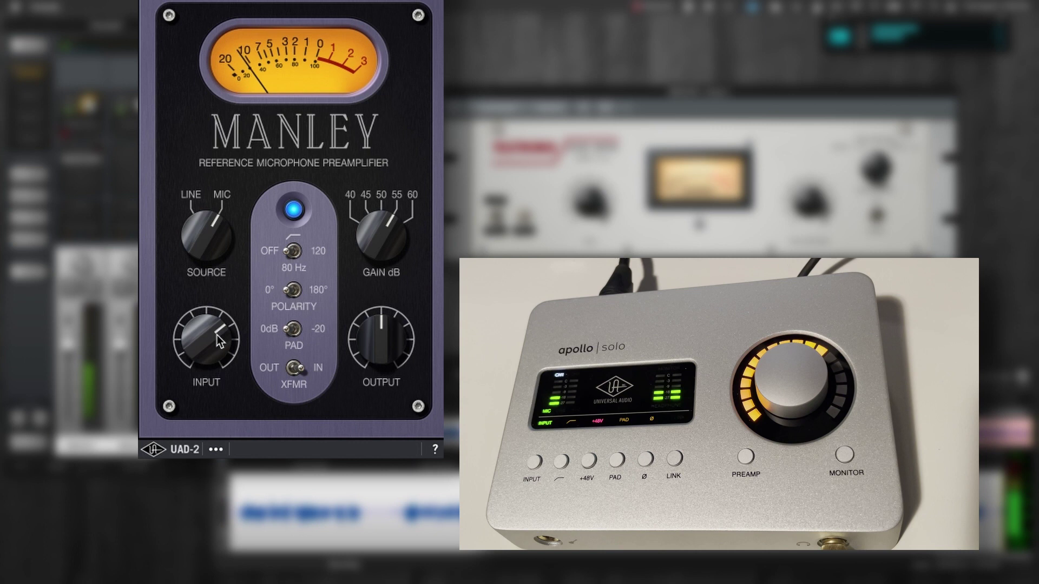
mouse_move(218, 340)
mouse_down()
mouse_move(222, 351)
mouse_move(210, 315)
mouse_up()
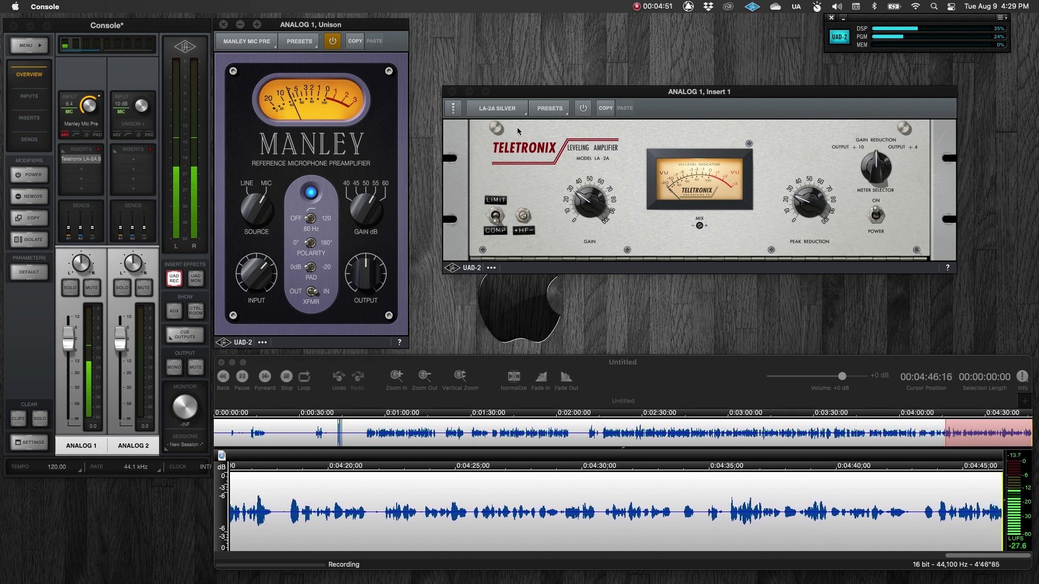
Power on the LA-2A Silver compressor inserted on Analog 1.
click(583, 108)
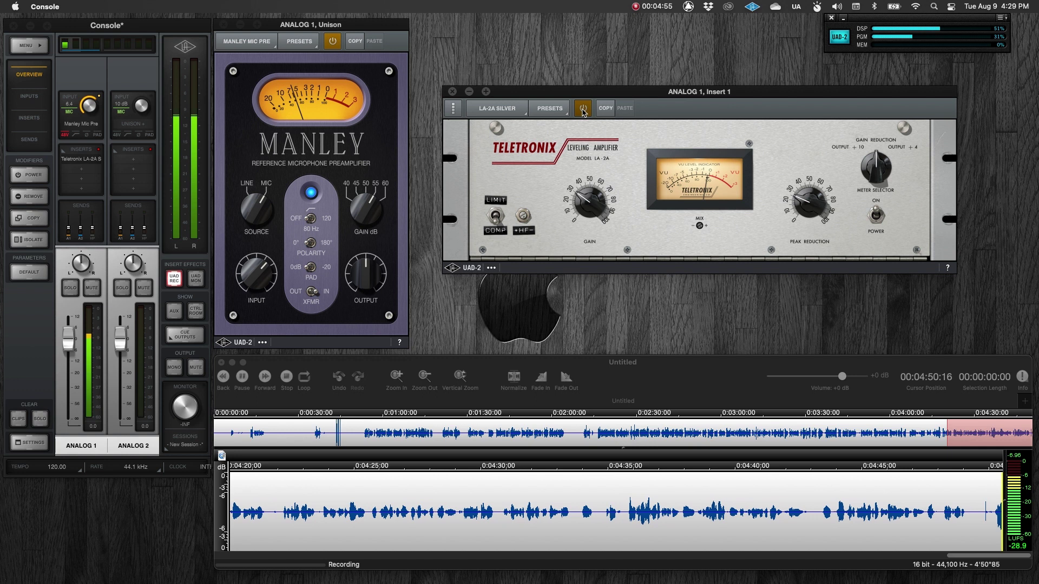
click(583, 110)
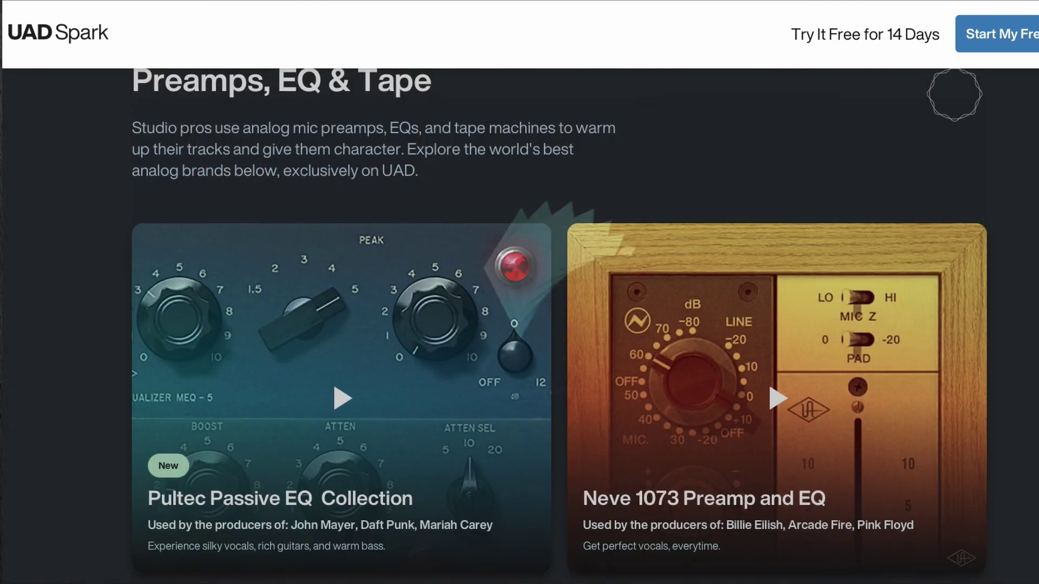
scroll(519, 325, down, 4)
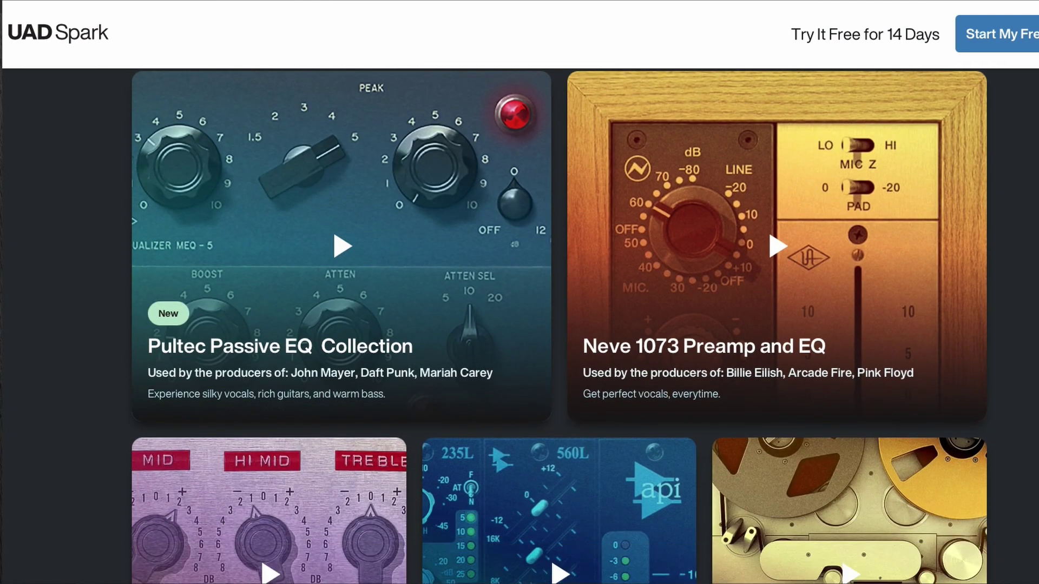
scroll(520, 324, down, 4)
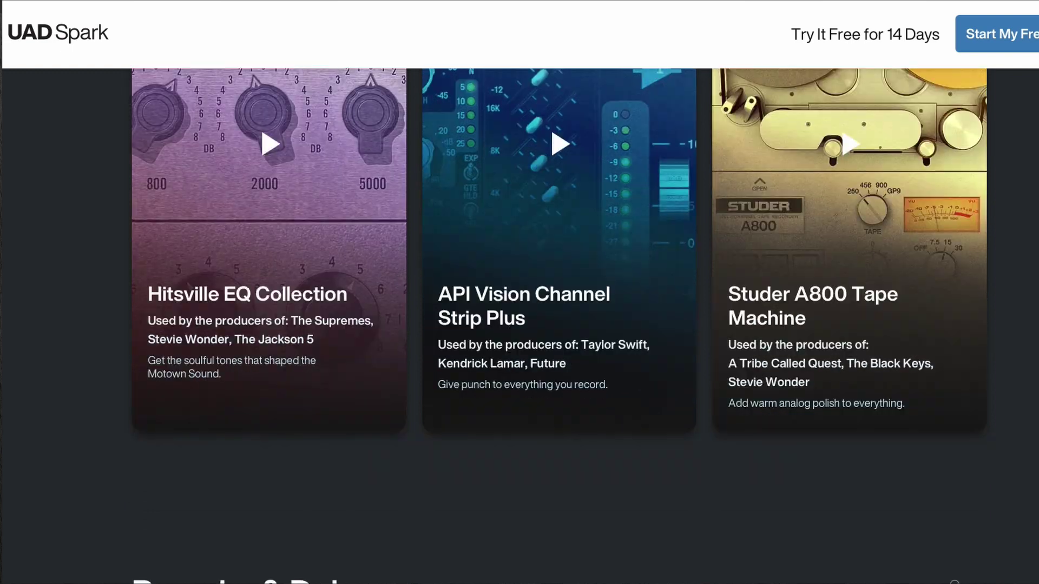
scroll(519, 325, down, 4)
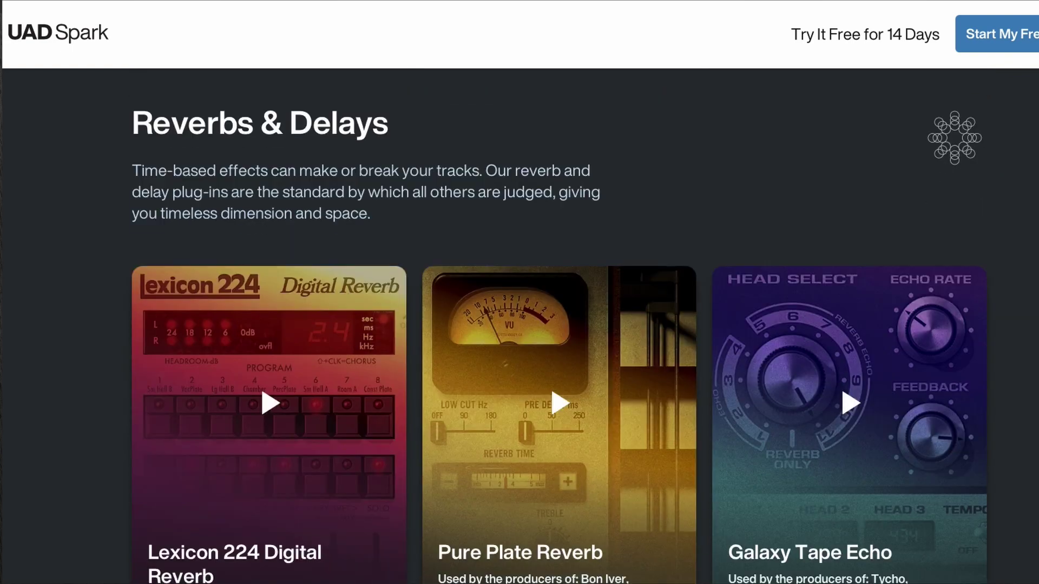
scroll(520, 324, down, 3)
scroll(519, 325, down, 3)
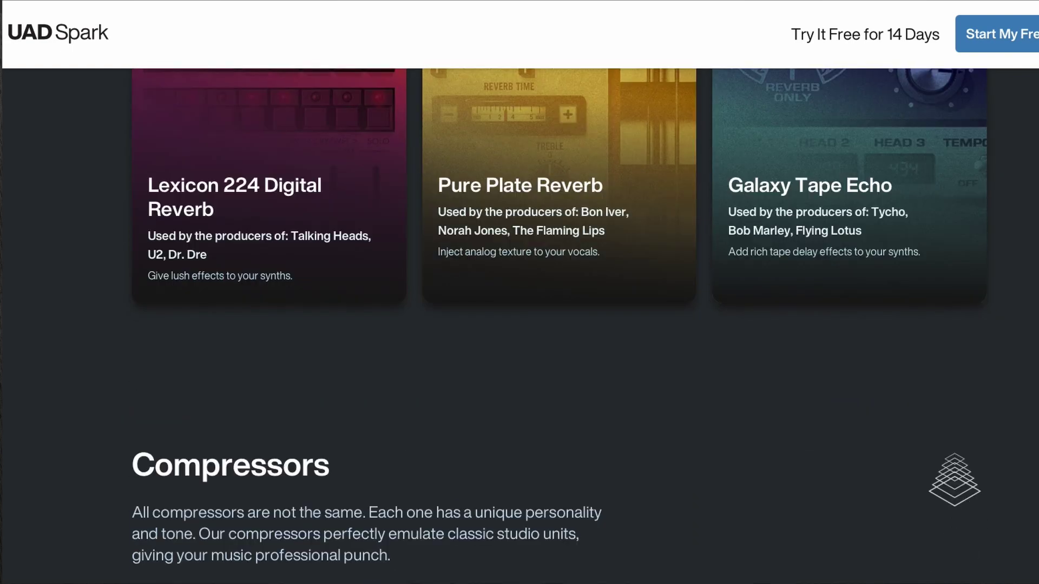
scroll(520, 324, down, 4)
scroll(520, 324, down, 2)
scroll(520, 325, down, 3)
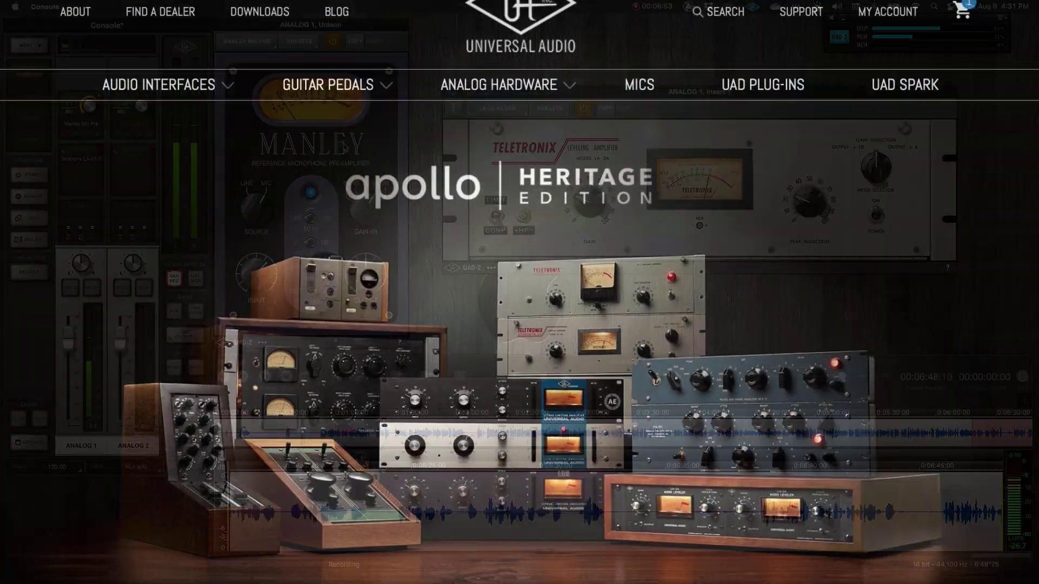
scroll(520, 292, down, 2)
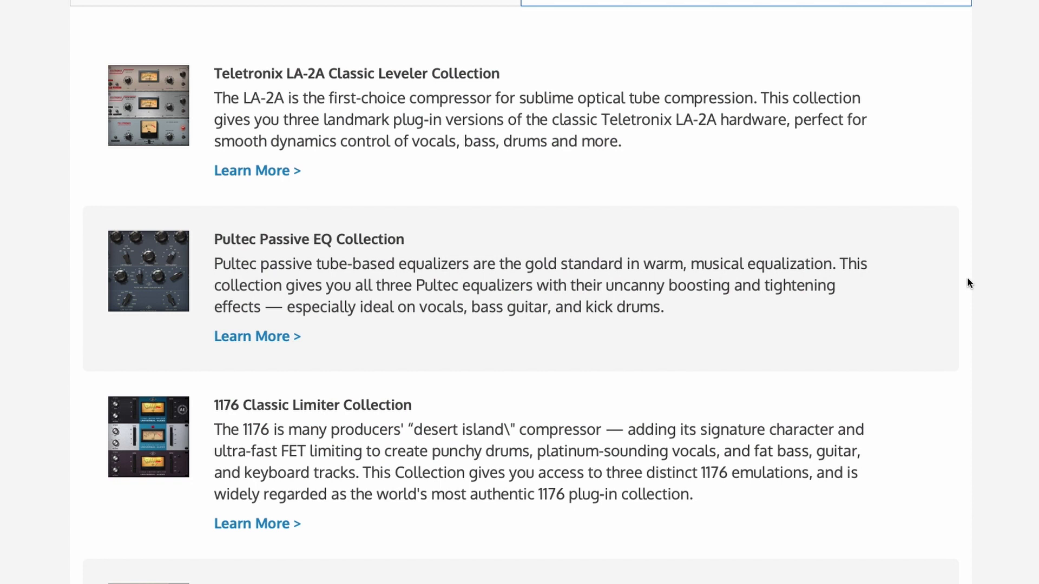
scroll(967, 277, down, 3)
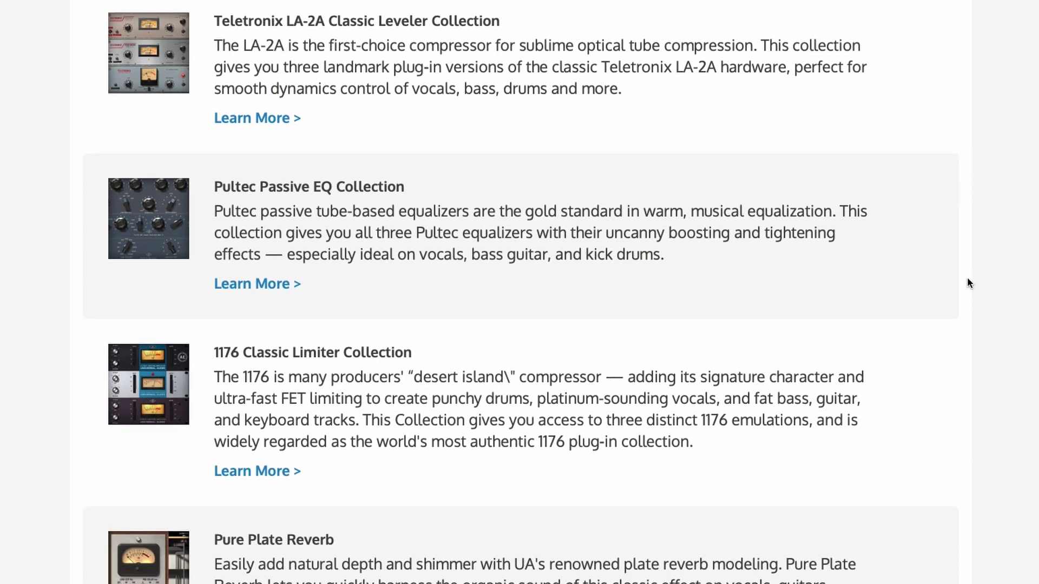
scroll(967, 277, down, 2)
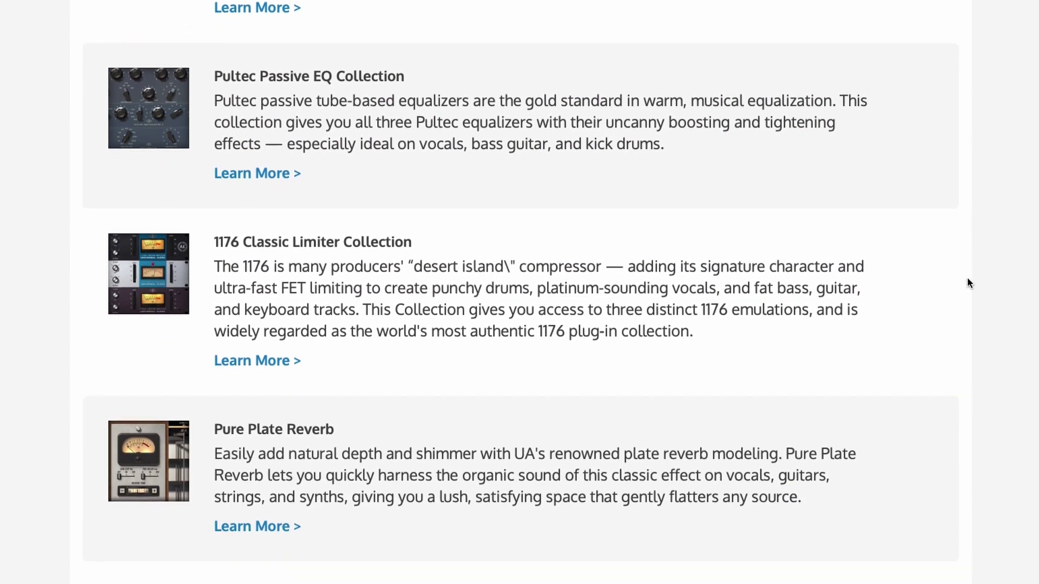
scroll(967, 277, down, 2)
scroll(967, 277, down, 2)
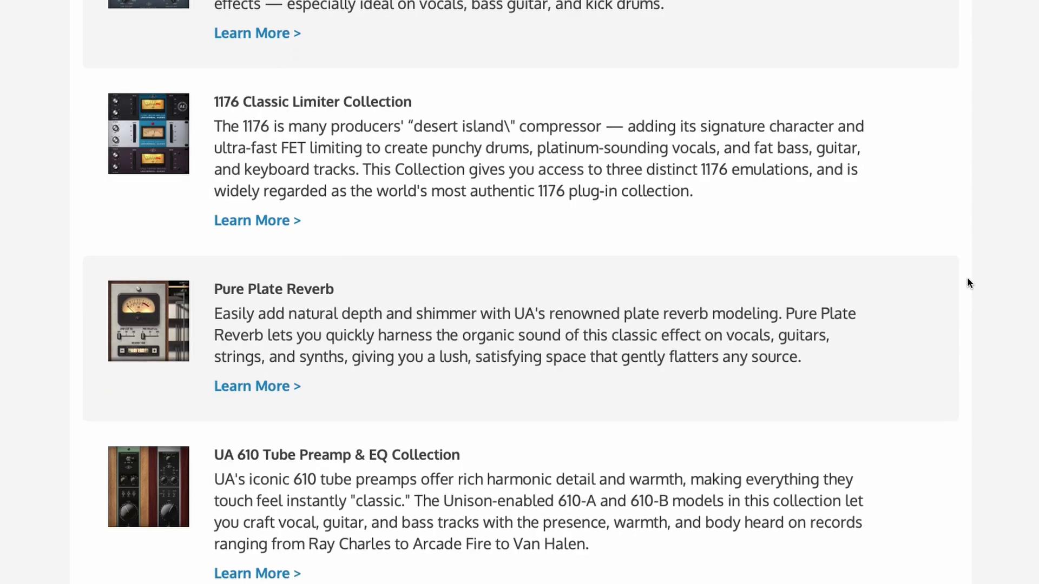
scroll(966, 277, down, 2)
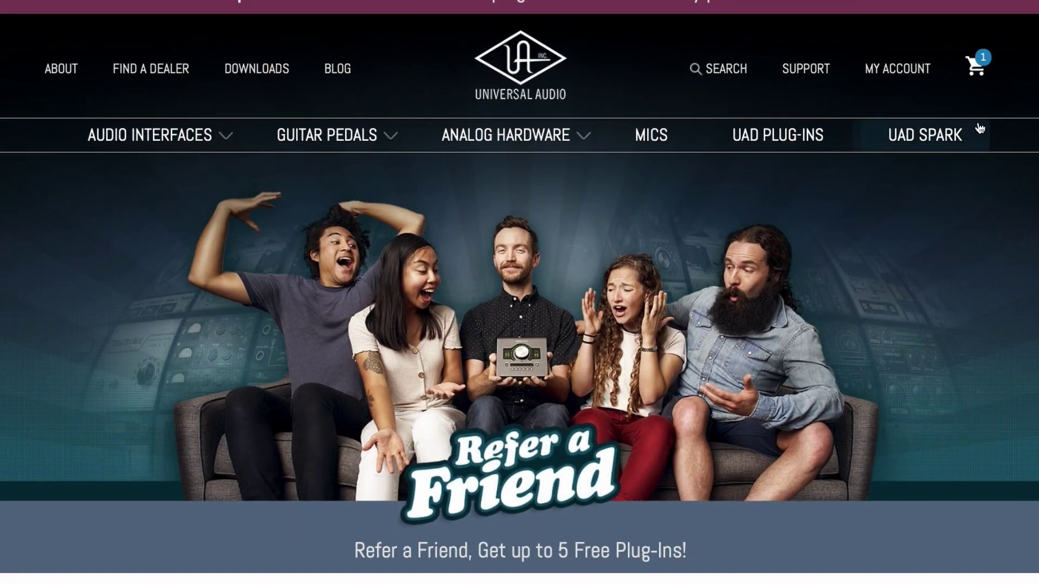
scroll(977, 120, down, 5)
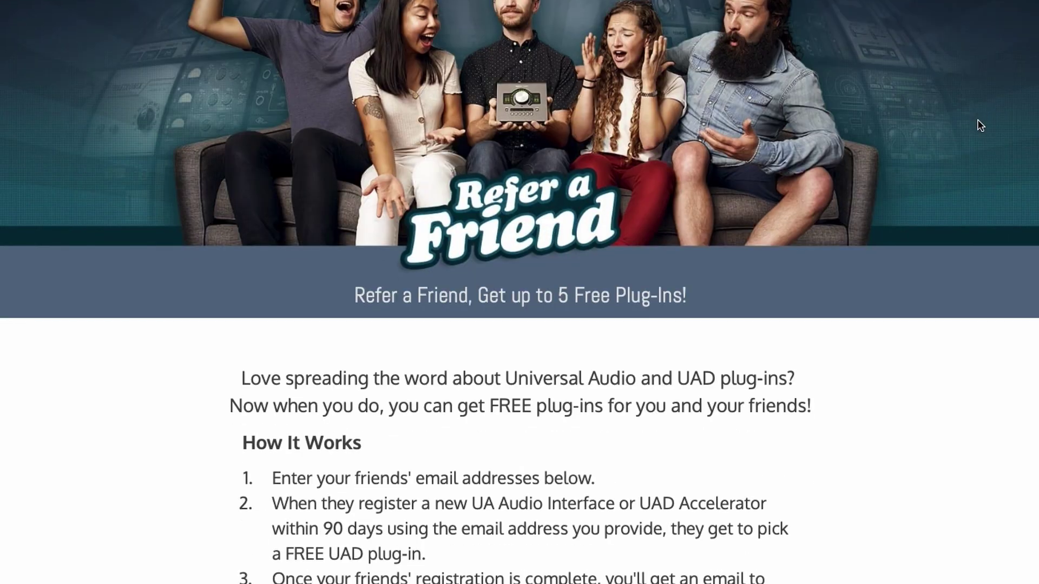
scroll(978, 119, down, 3)
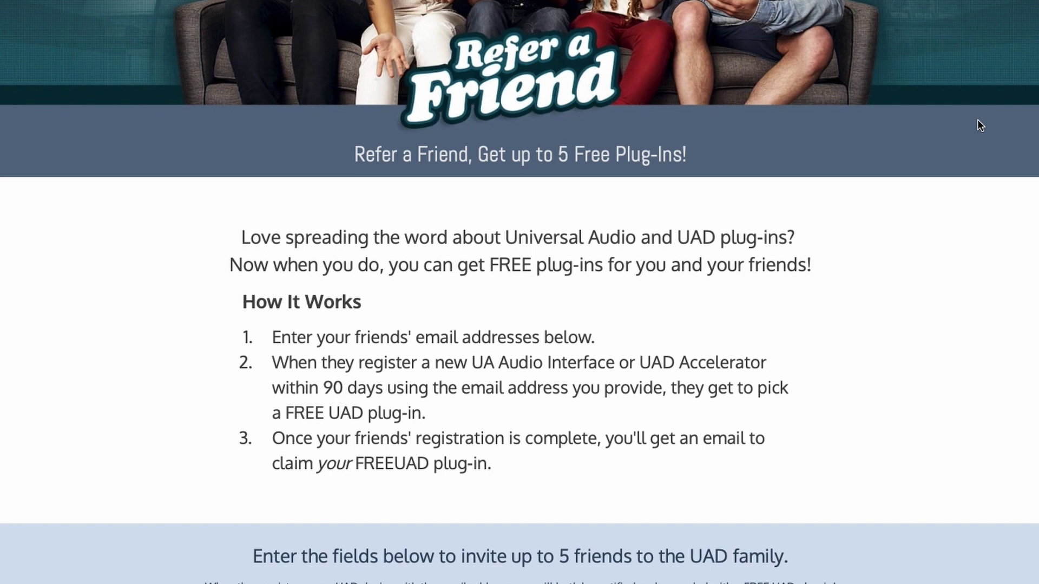
scroll(978, 119, down, 3)
scroll(977, 120, down, 2)
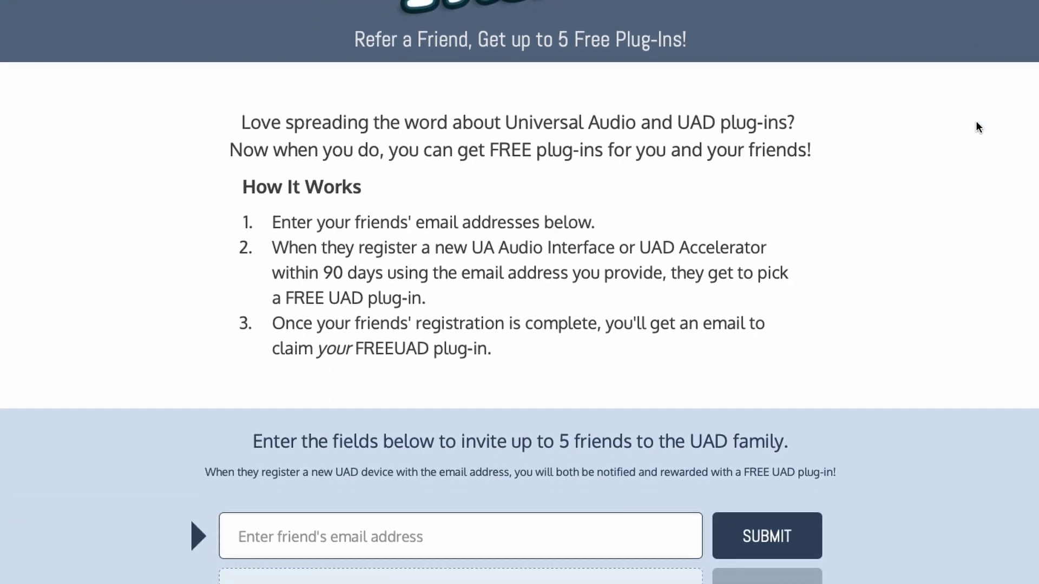
scroll(976, 120, down, 1)
scroll(975, 120, down, 1)
scroll(975, 121, down, 1)
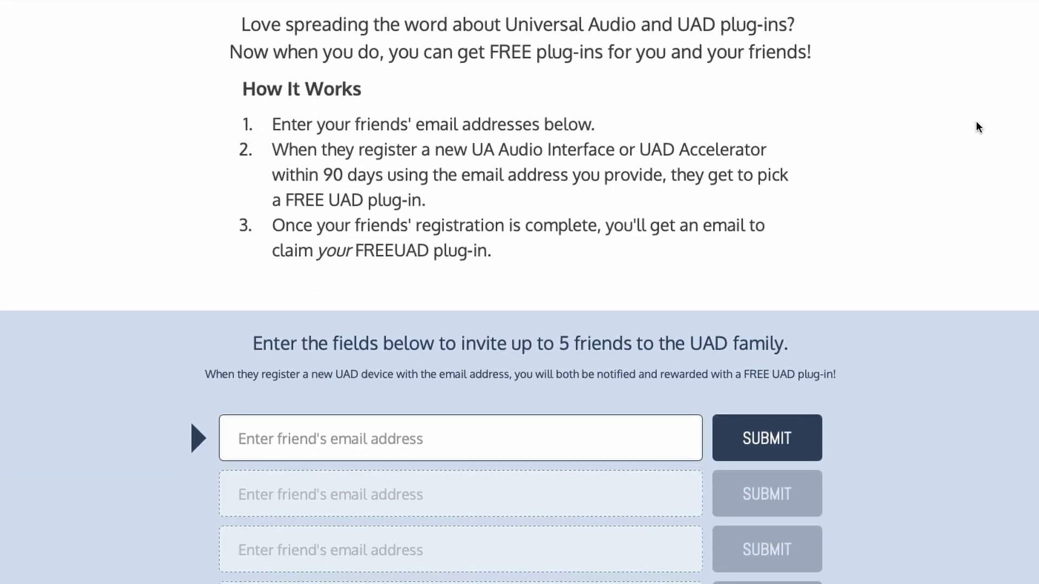
scroll(976, 120, down, 1)
scroll(976, 121, down, 1)
scroll(976, 121, down, 1)
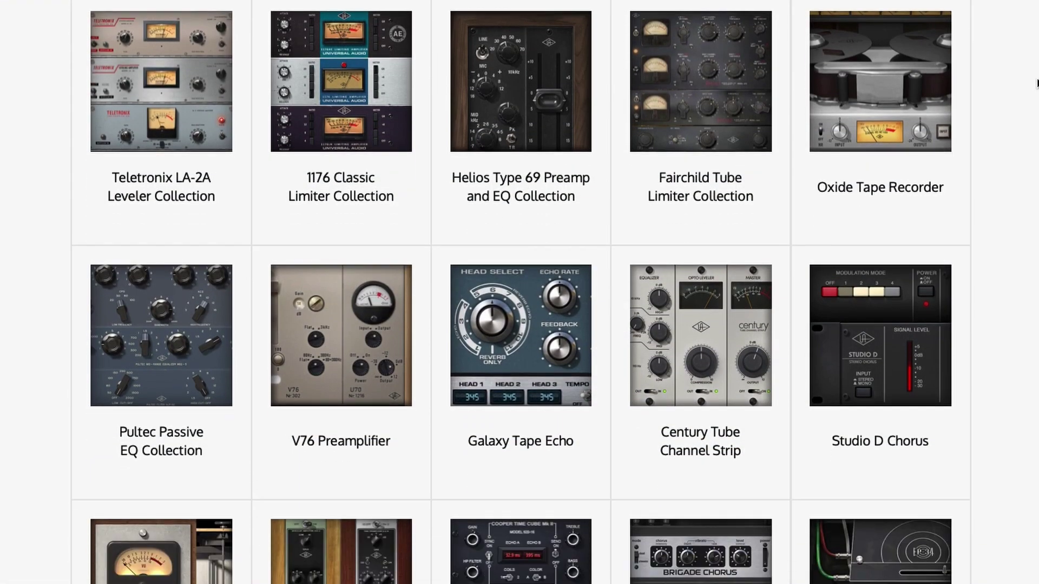
scroll(1036, 83, down, 5)
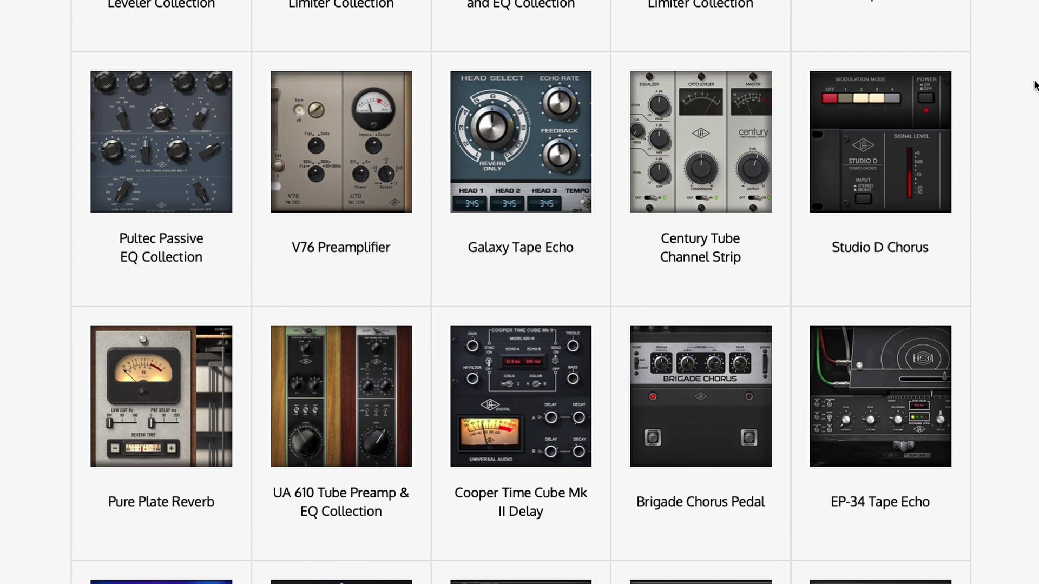
scroll(1035, 84, down, 5)
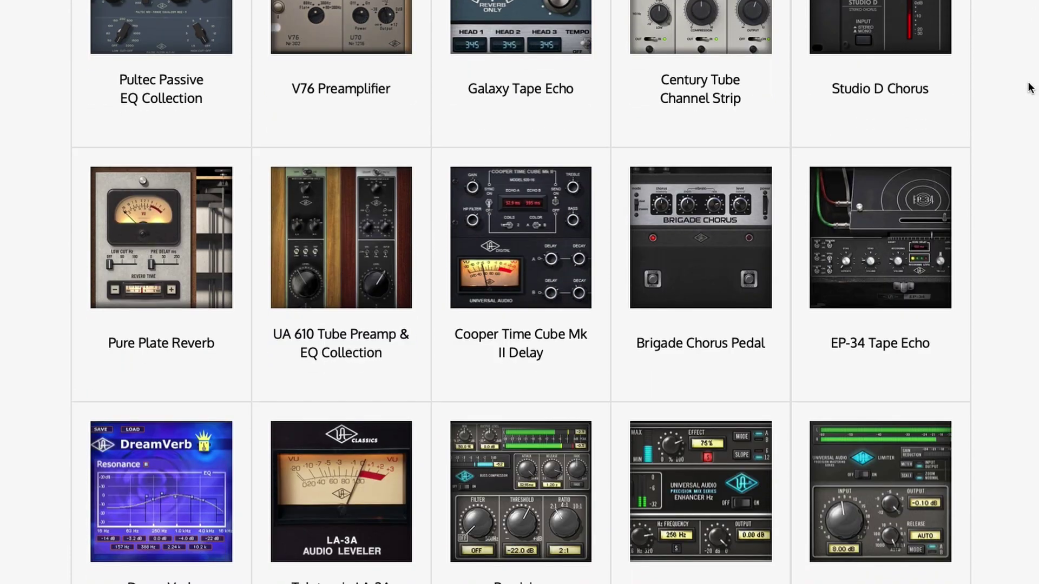
scroll(1029, 87, down, 5)
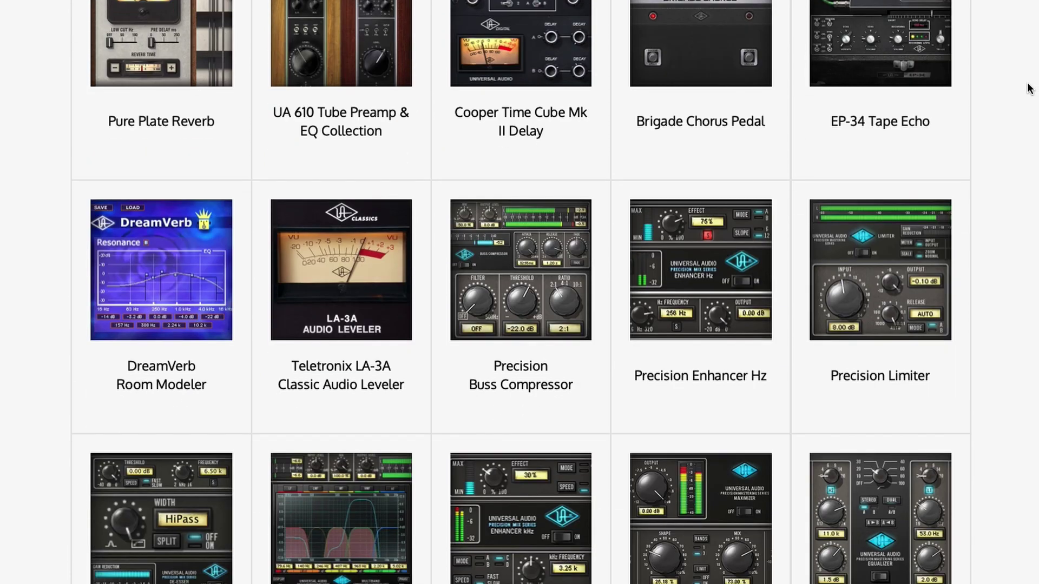
scroll(1029, 86, down, 3)
scroll(1029, 87, down, 3)
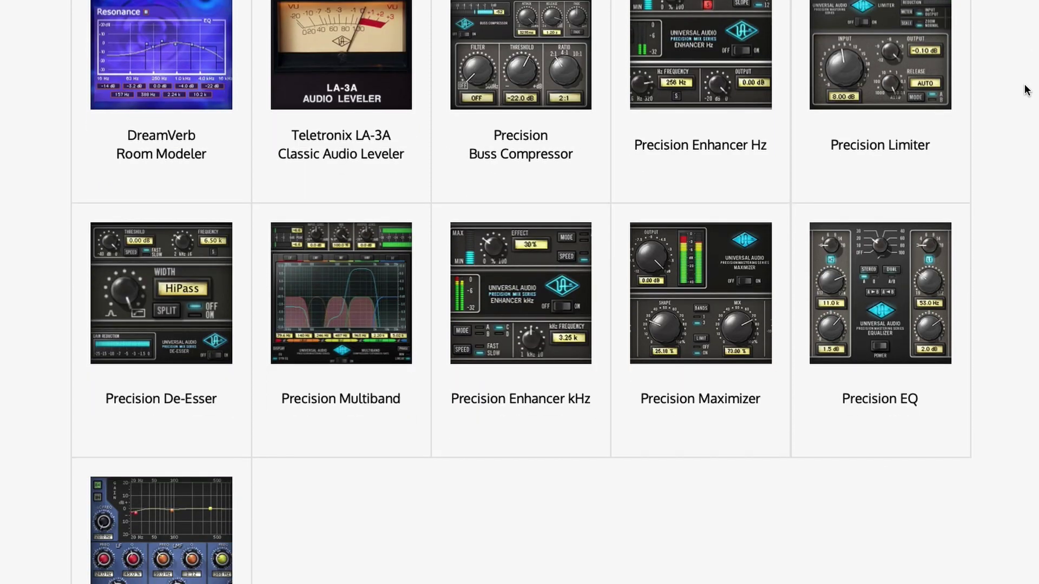
scroll(1026, 89, down, 2)
scroll(1027, 89, down, 2)
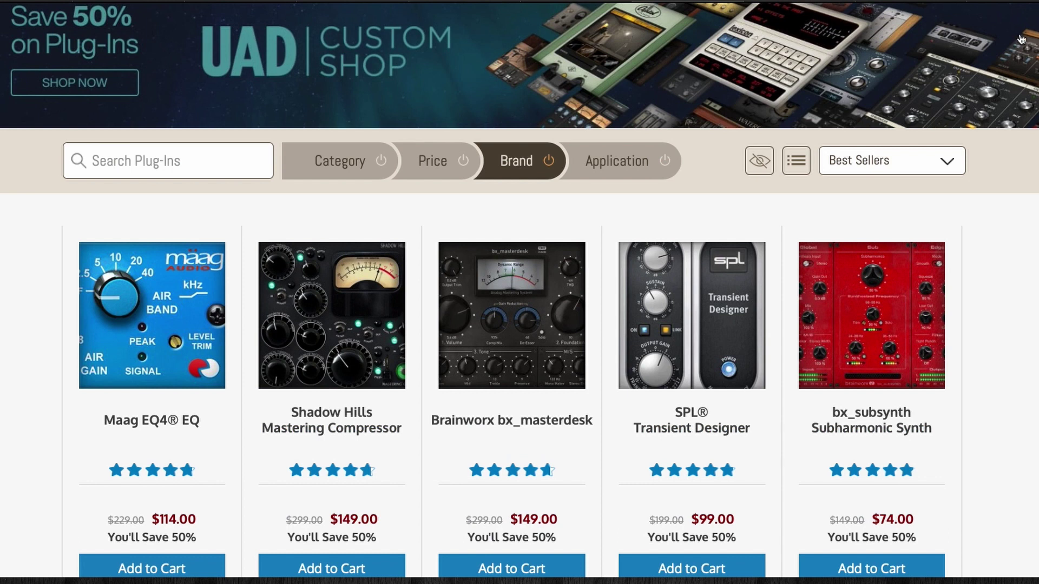
scroll(1031, 34, down, 5)
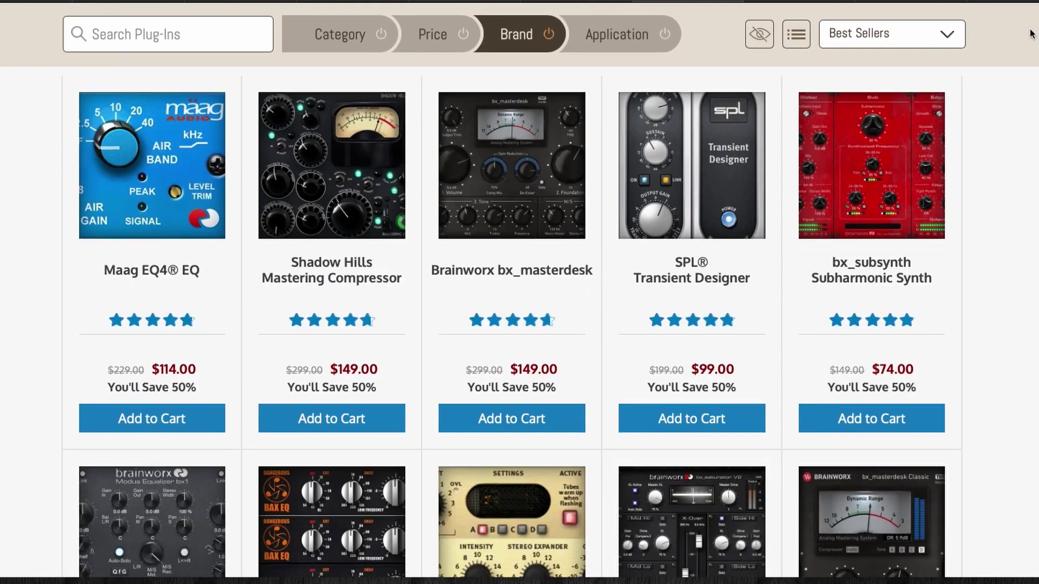
scroll(1031, 34, down, 2)
scroll(1031, 34, down, 2)
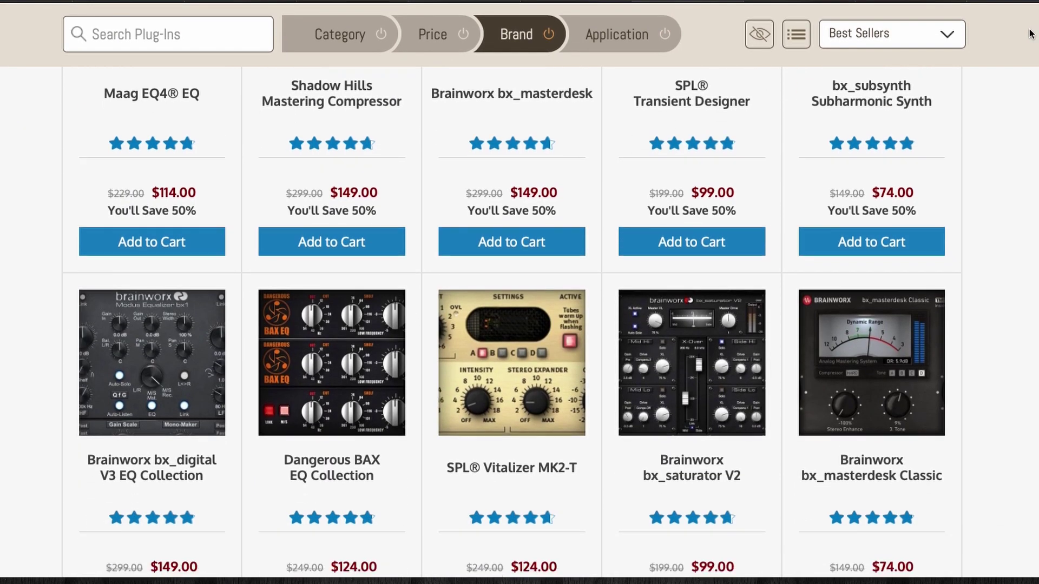
scroll(1031, 34, down, 1)
scroll(1032, 35, down, 1)
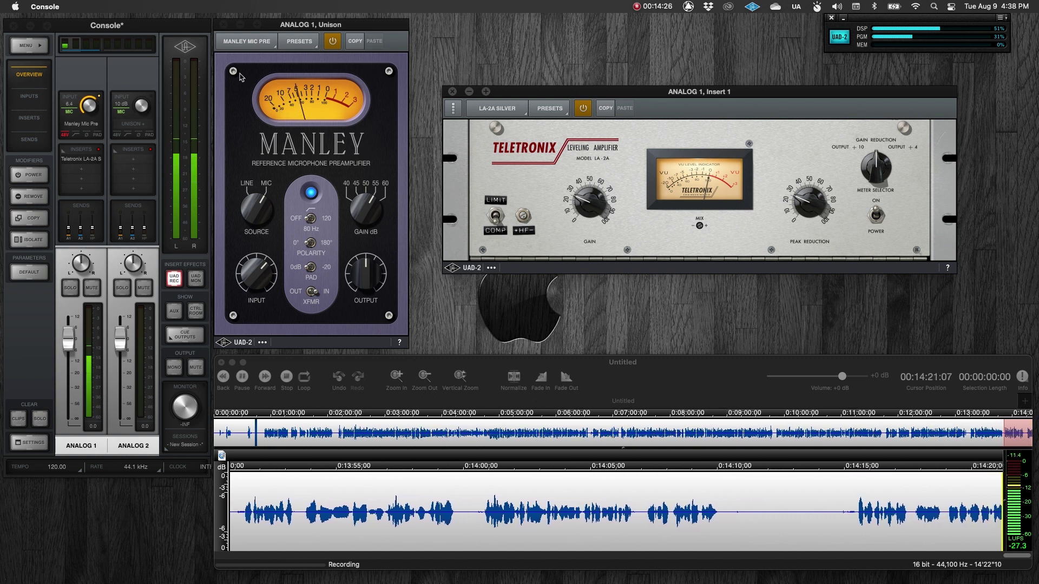
Remove all inserts and the Manley Mic Pre from Analog 1 via their right-click menus.
right_click(81, 159)
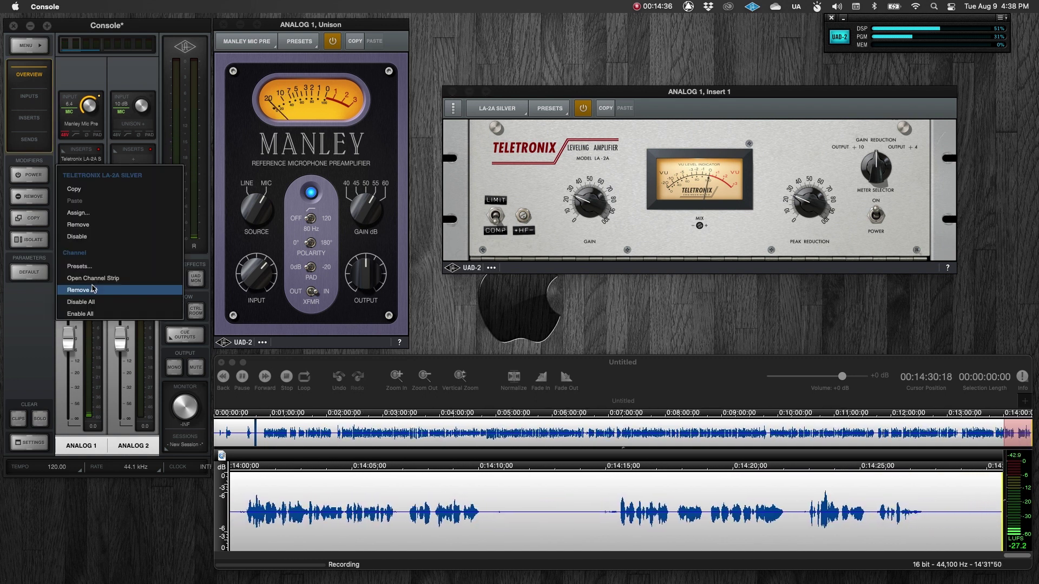
click(81, 290)
right_click(90, 127)
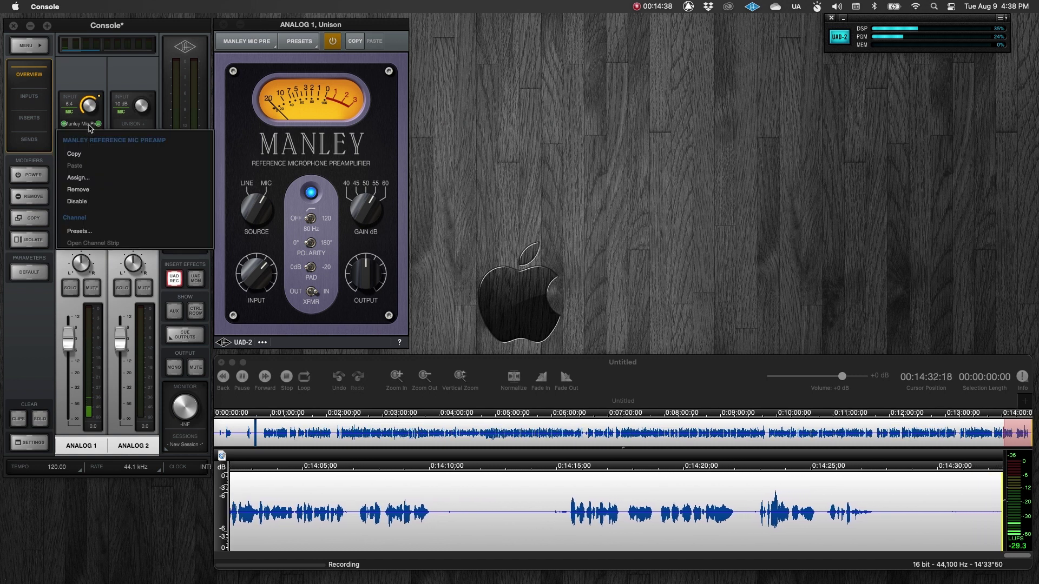
click(112, 190)
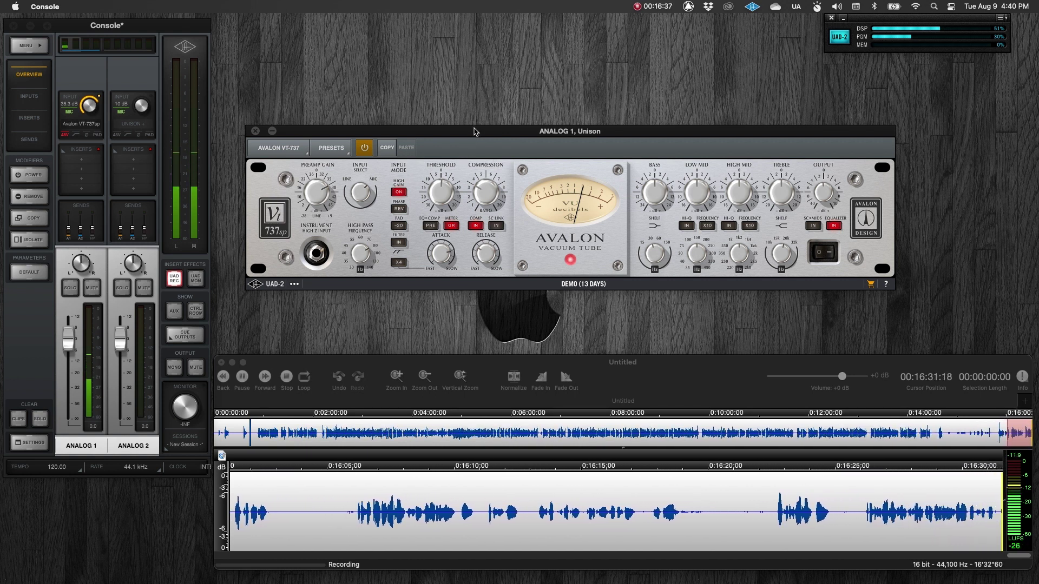
Toggle the Avalon VT-737sp to its black faceplate after nudging its window.
drag(474, 132, 469, 144)
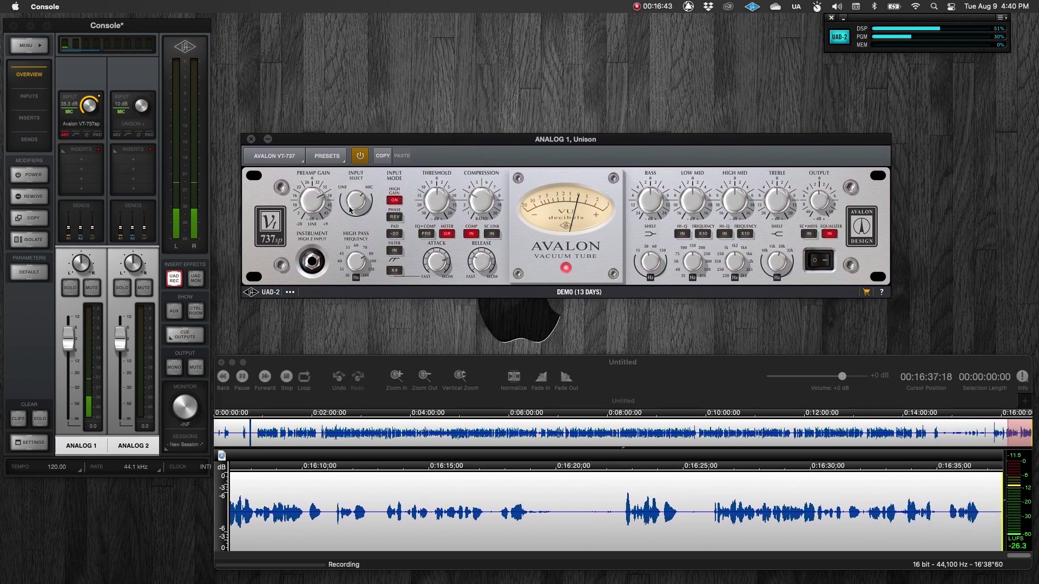
click(269, 228)
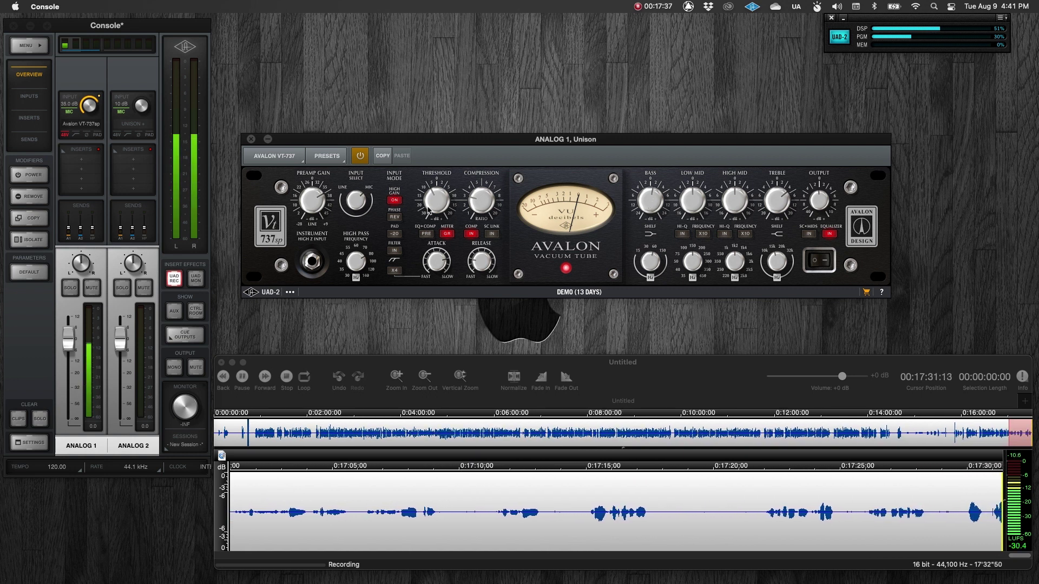
drag(442, 145, 390, 169)
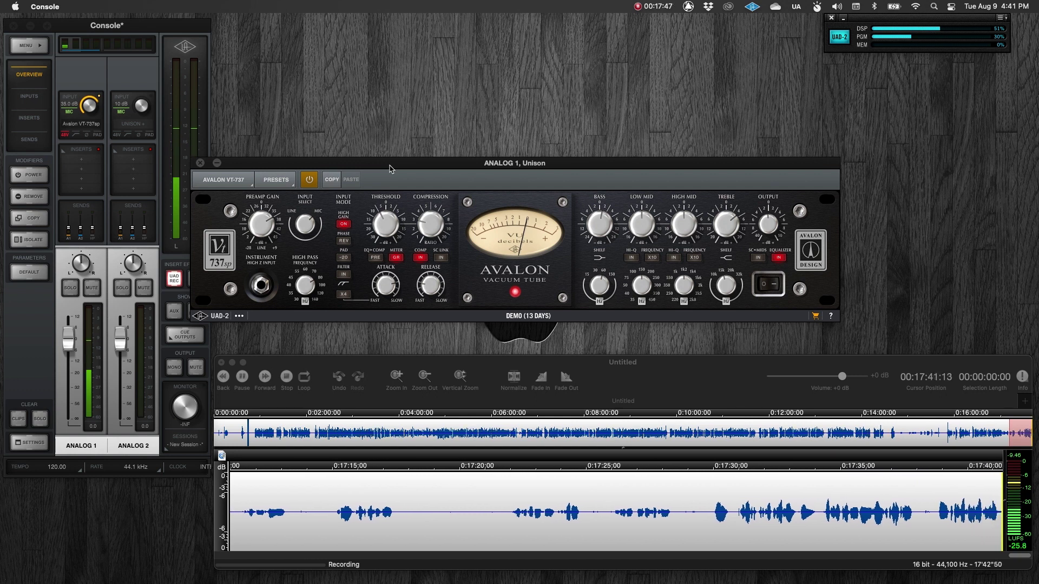
mouse_move(391, 168)
mouse_down()
mouse_move(438, 130)
mouse_move(434, 112)
mouse_up()
drag(570, 112, 598, 106)
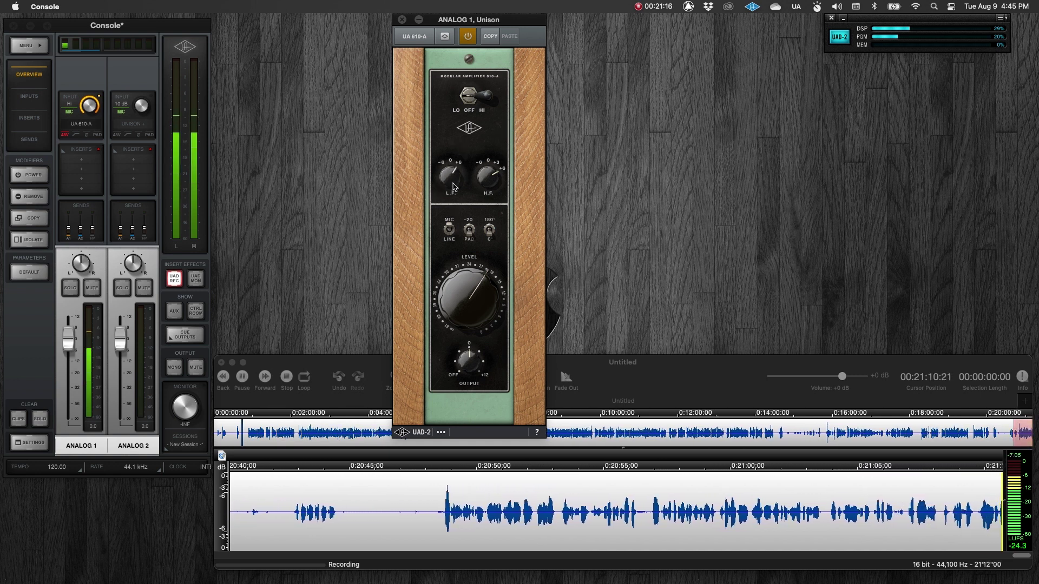
Turn the UA 610-A LEVEL knob down from about 1 o'clock to 12 o'clock.
mouse_move(463, 289)
mouse_down()
mouse_move(460, 300)
mouse_move(464, 286)
mouse_up()
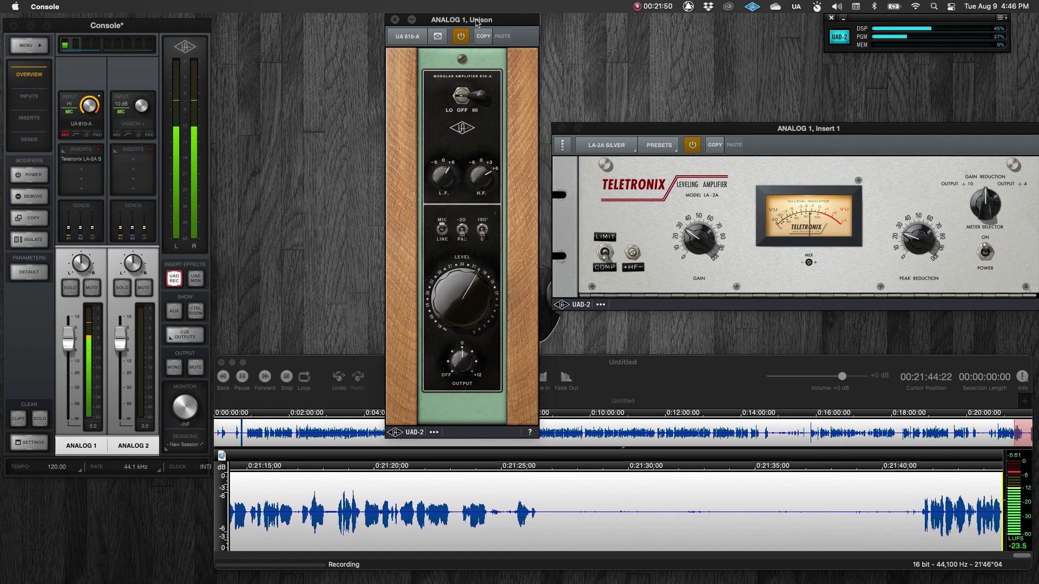
Arrange the 610-A preamp and LA-2A insert windows side by side, shifted left.
drag(484, 20, 459, 19)
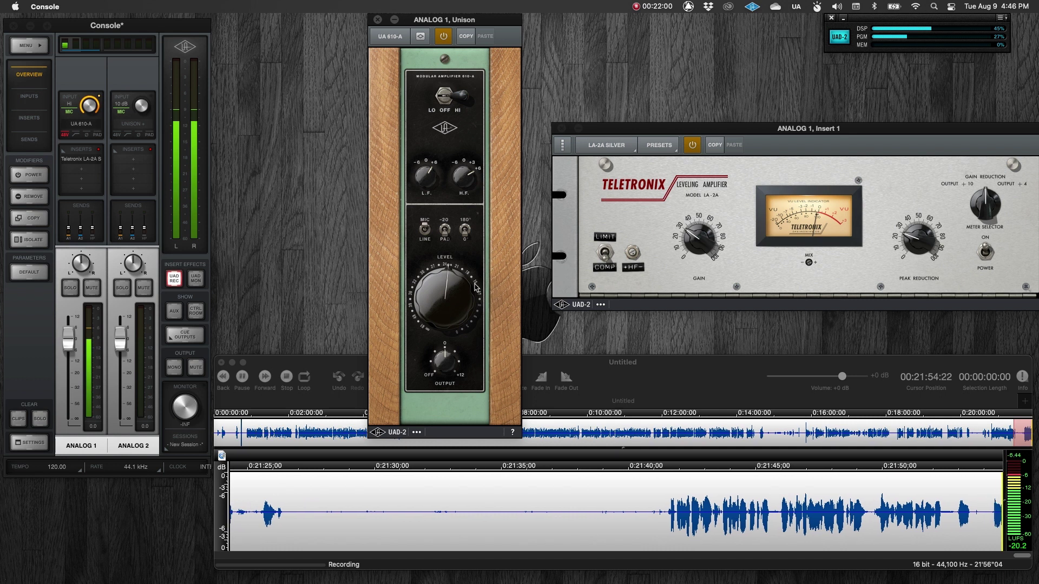
mouse_move(704, 130)
mouse_down()
mouse_move(680, 135)
mouse_move(671, 154)
mouse_up()
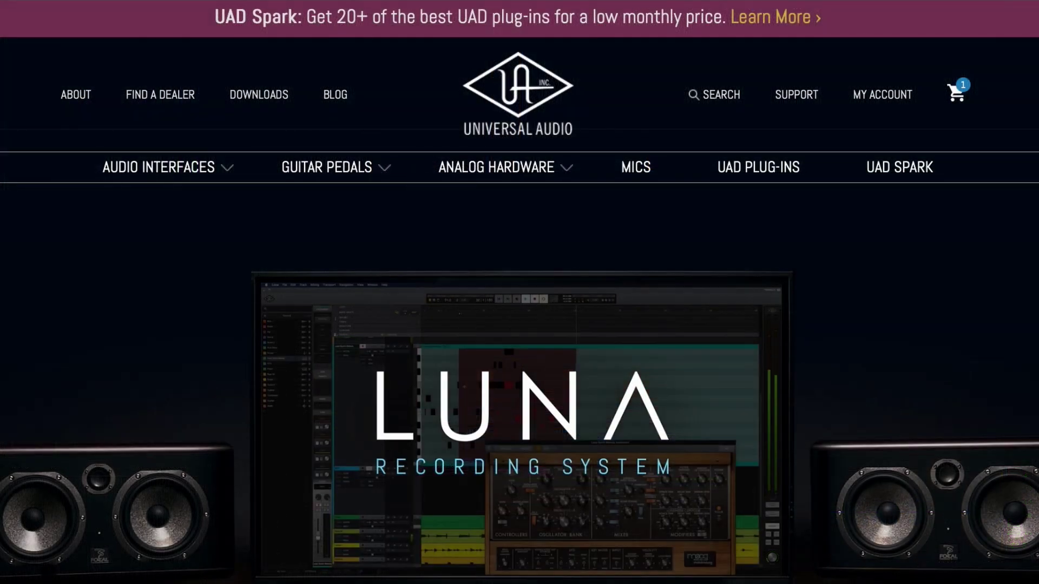
scroll(519, 325, down, 1)
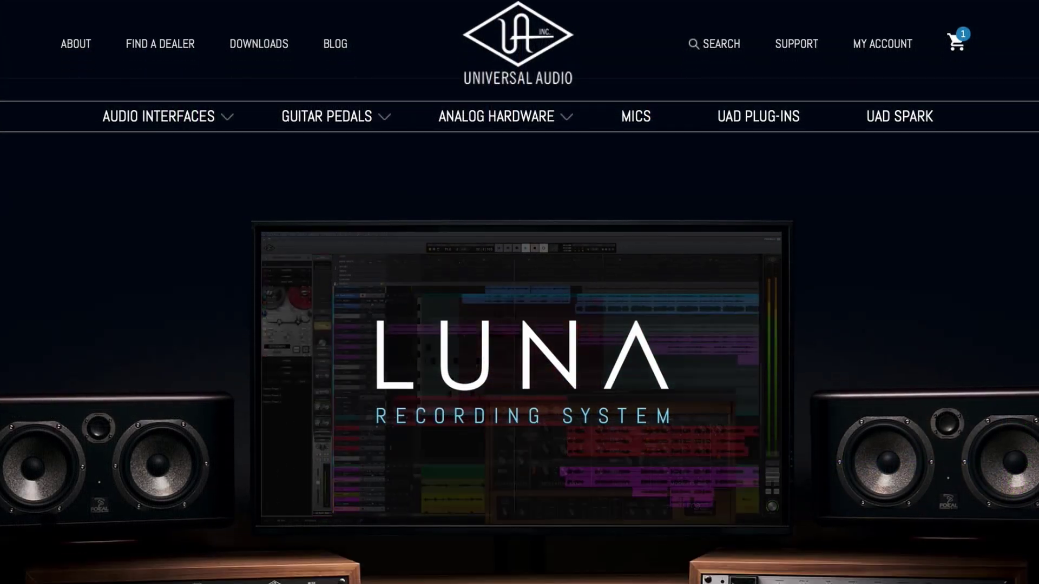
scroll(519, 325, down, 4)
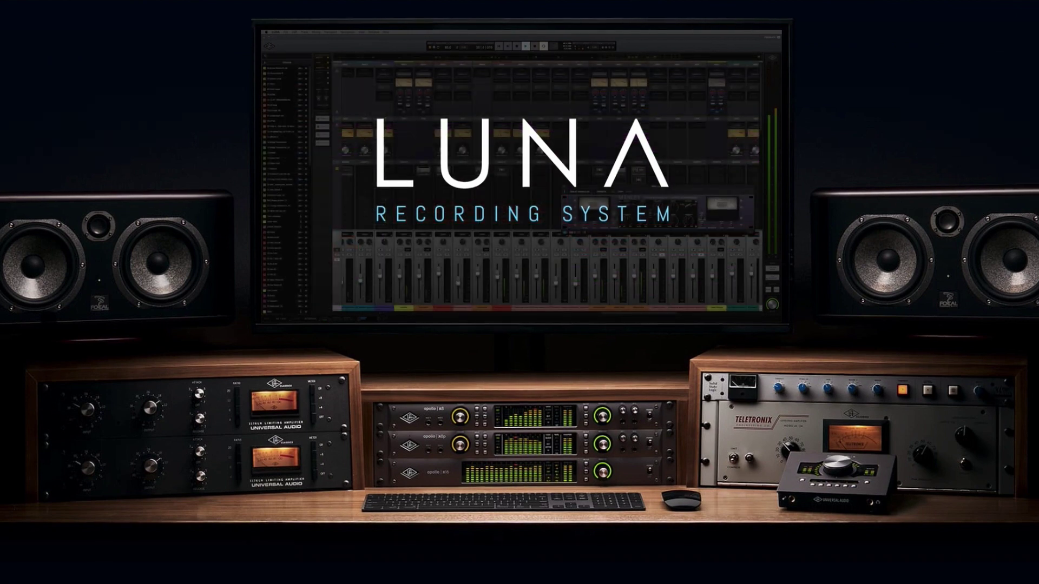
scroll(519, 325, down, 3)
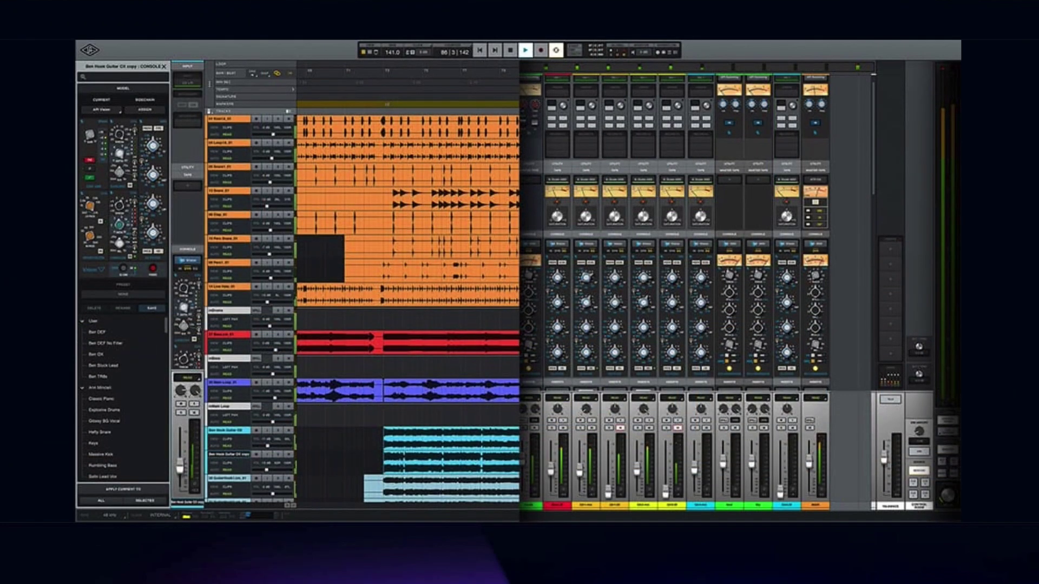